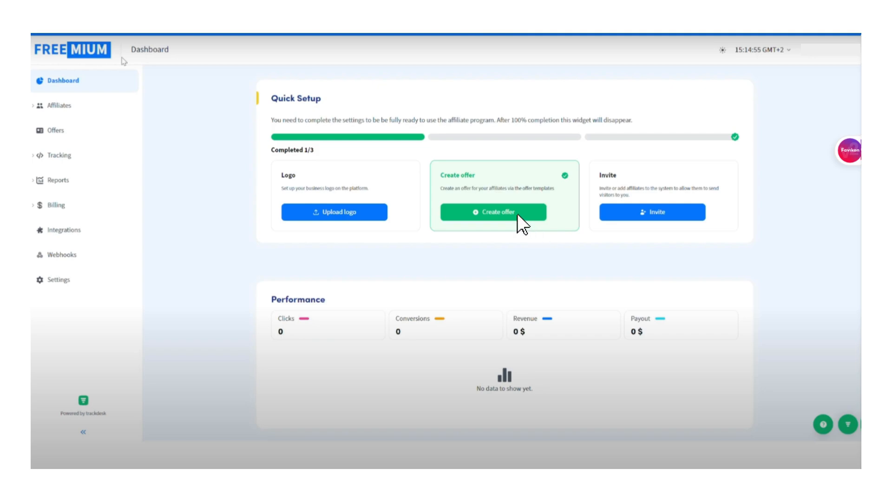
Start a new offer from the BigCommerce template that pays affiliates a percentage of all sales, and name it Revenue share
left_click(517, 215)
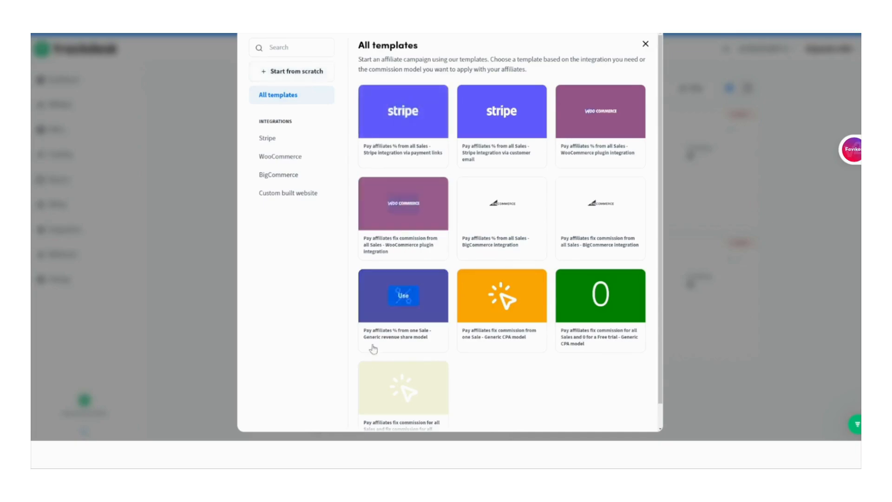
mouse_move(628, 338)
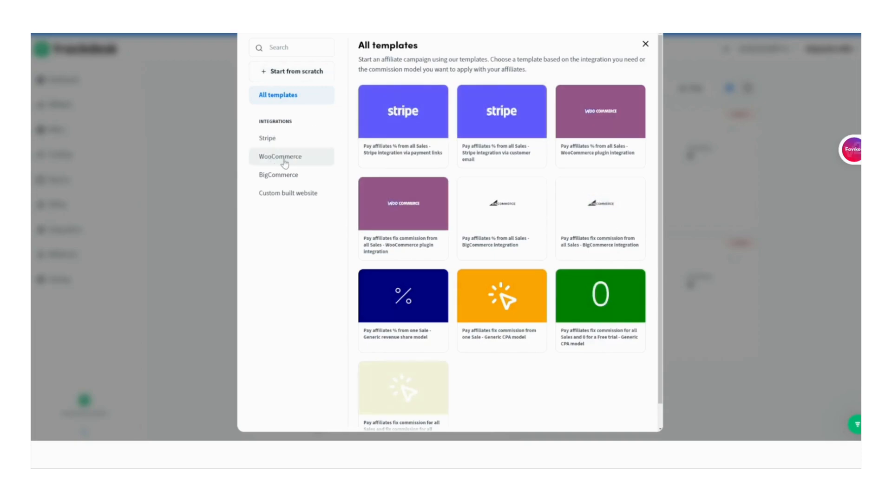
mouse_move(516, 253)
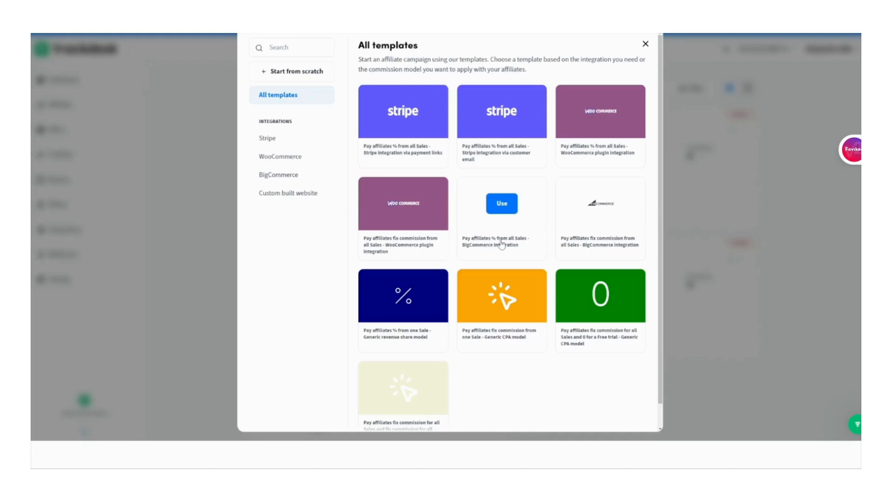
left_click(501, 203)
left_click(435, 244)
type("Revenue share")
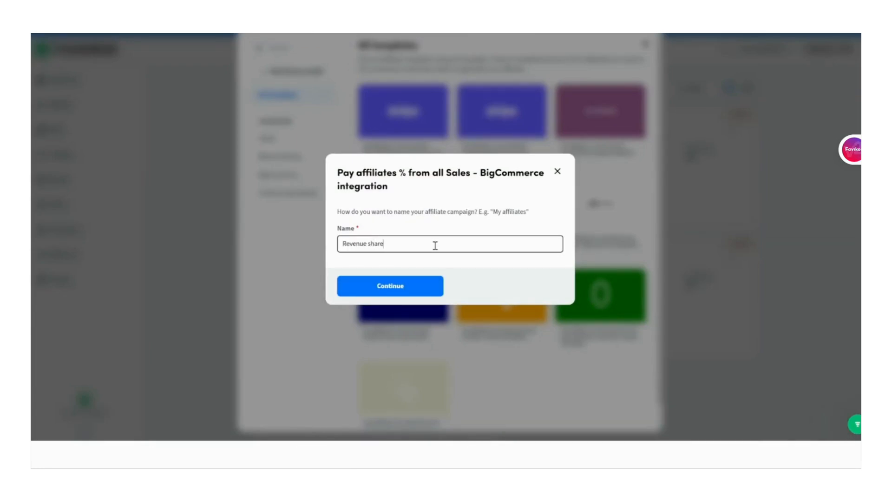
left_click(413, 286)
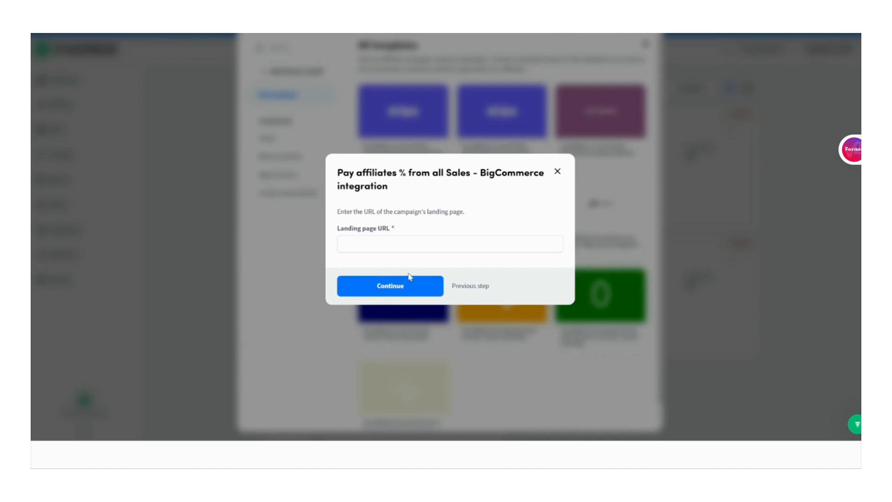
left_click(420, 248)
type("https://trackdesk.com/")
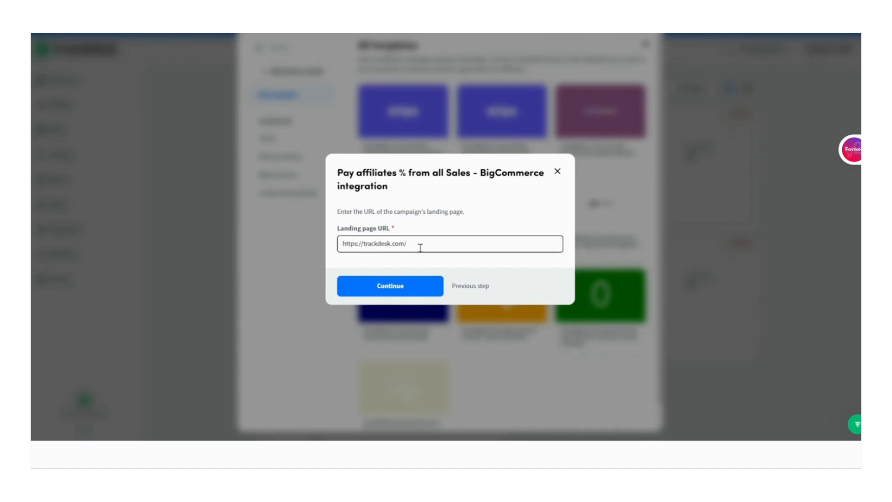
left_click(413, 287)
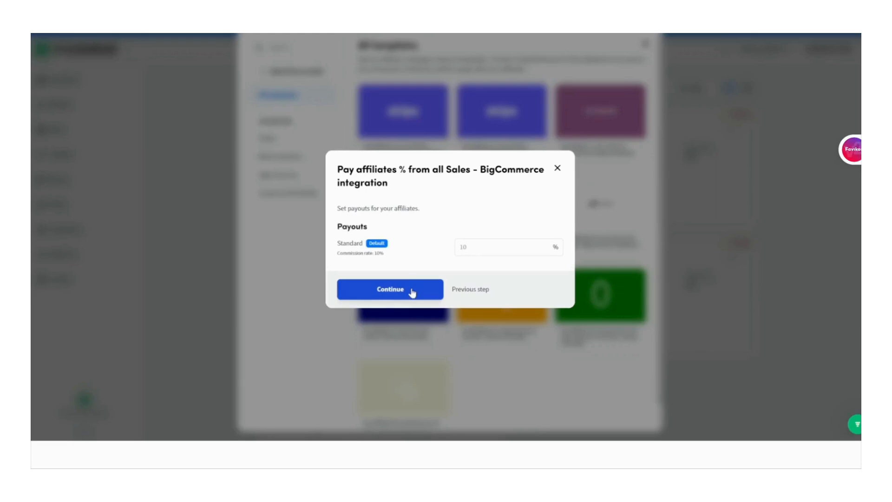
Set the Standard affiliate payout to 30% and create the offer
left_click(412, 293)
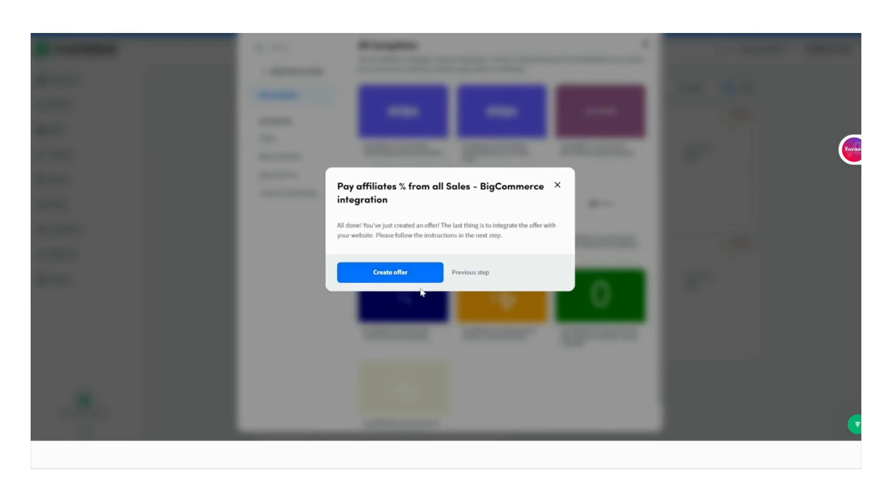
left_click(476, 274)
left_click(460, 247)
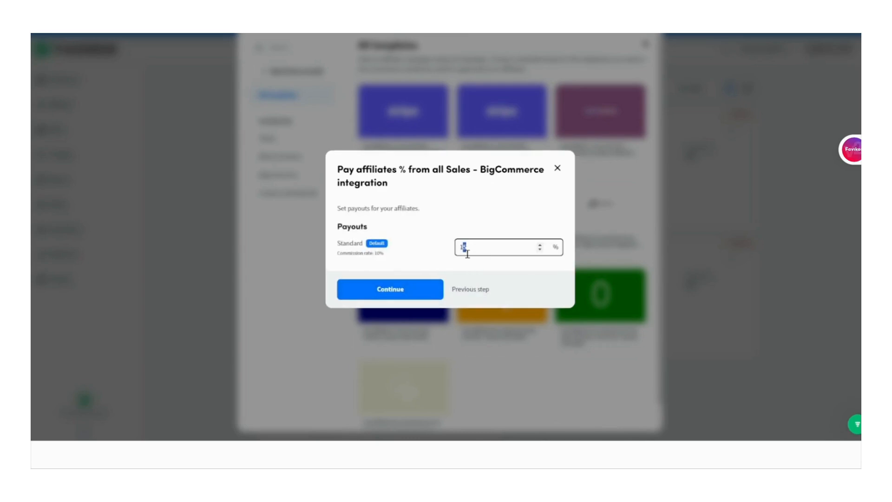
double_click(462, 248)
type("30")
left_click(421, 290)
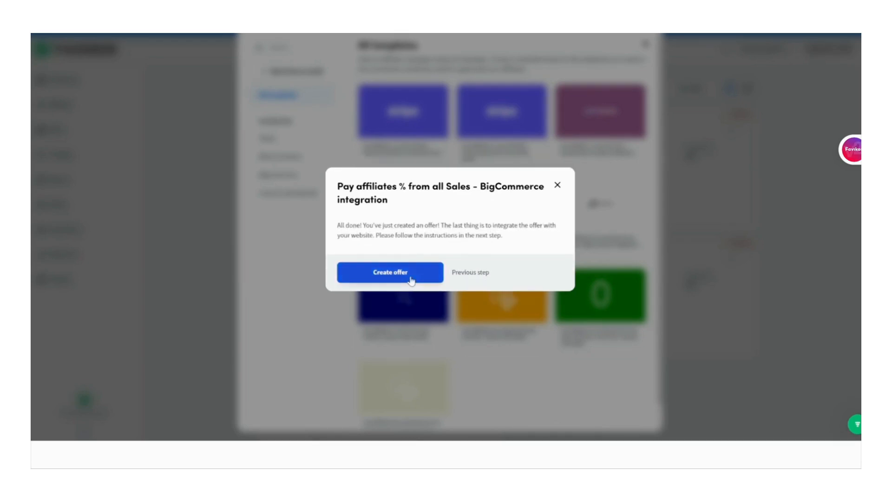
left_click(409, 278)
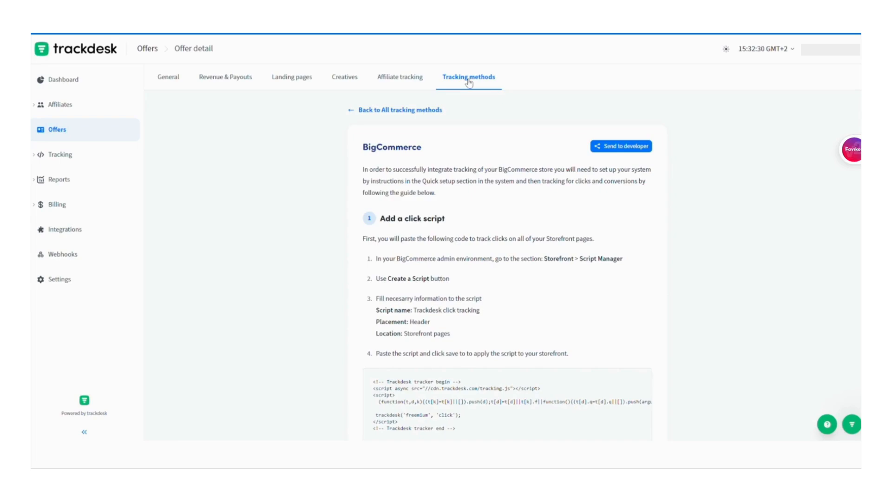
Show the click setup of the offer's JavaScript Tracking Code method and copy its click-tracking script
left_click(412, 111)
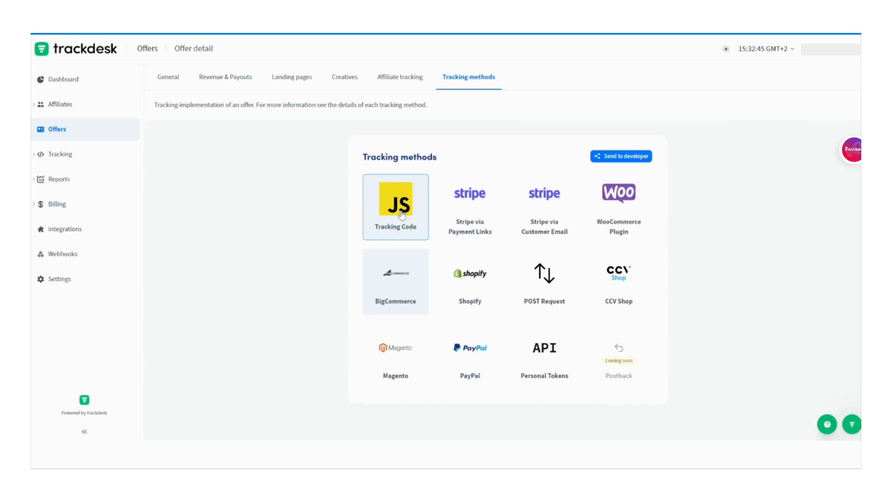
left_click(402, 214)
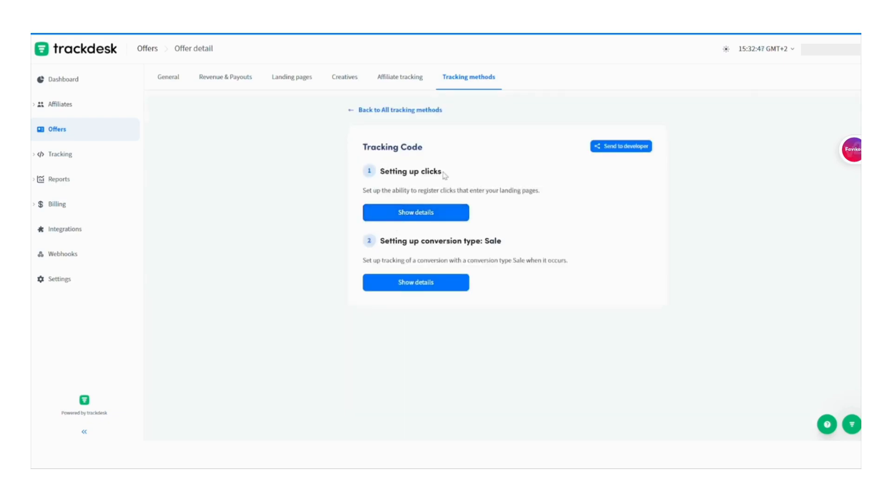
left_click_drag(442, 173, 380, 174)
left_click(412, 212)
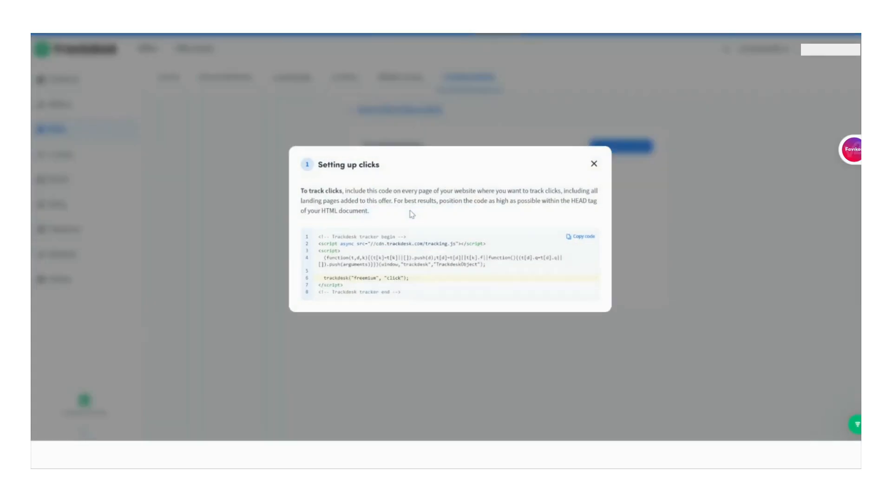
double_click(579, 202)
left_click_drag(592, 207, 600, 203)
left_click_drag(409, 293, 319, 241)
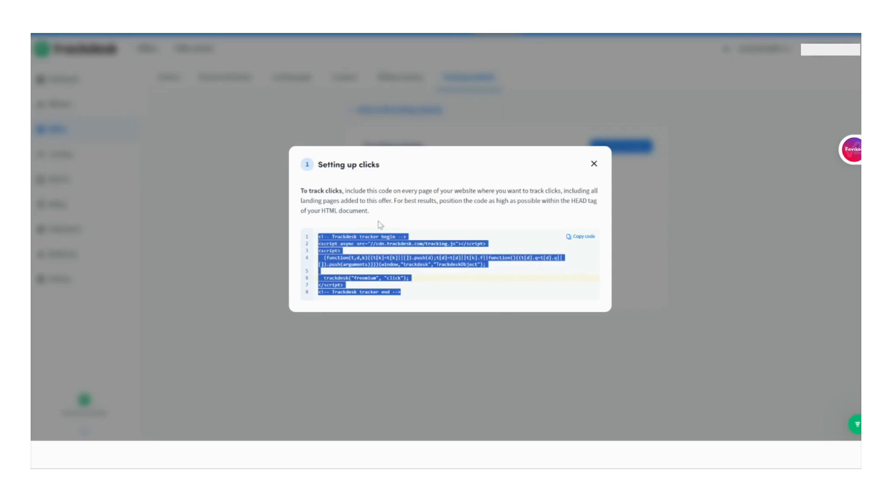
left_click(584, 238)
left_click(595, 165)
Show the setup details for the Sale conversion type and copy the conversion tracking script
left_click_drag(506, 245, 420, 244)
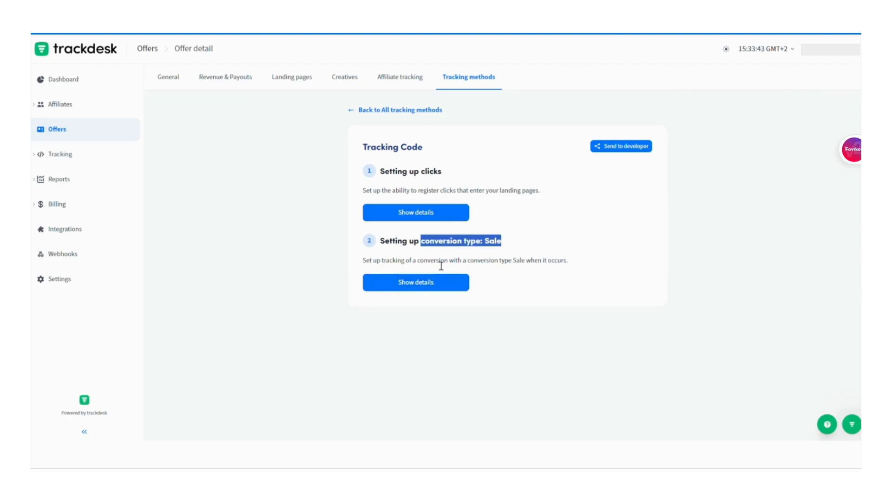
left_click(425, 281)
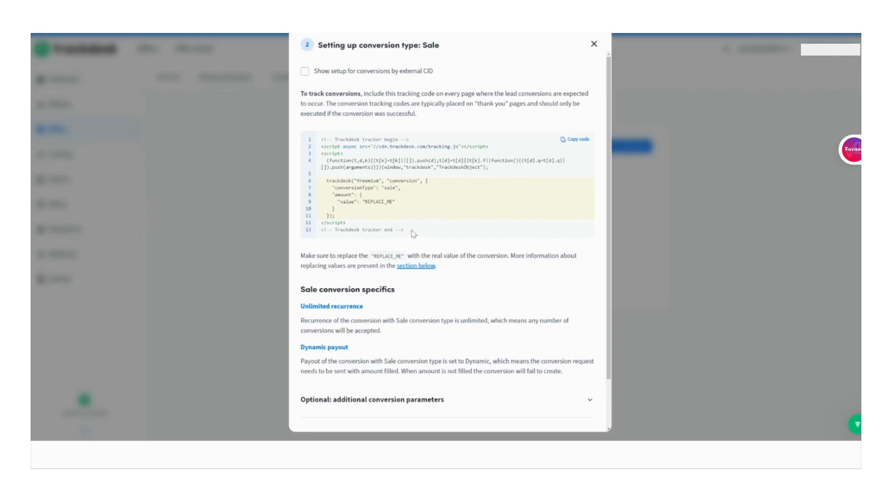
left_click_drag(479, 104, 532, 109)
left_click_drag(404, 230, 330, 168)
left_click(366, 175)
left_click(575, 139)
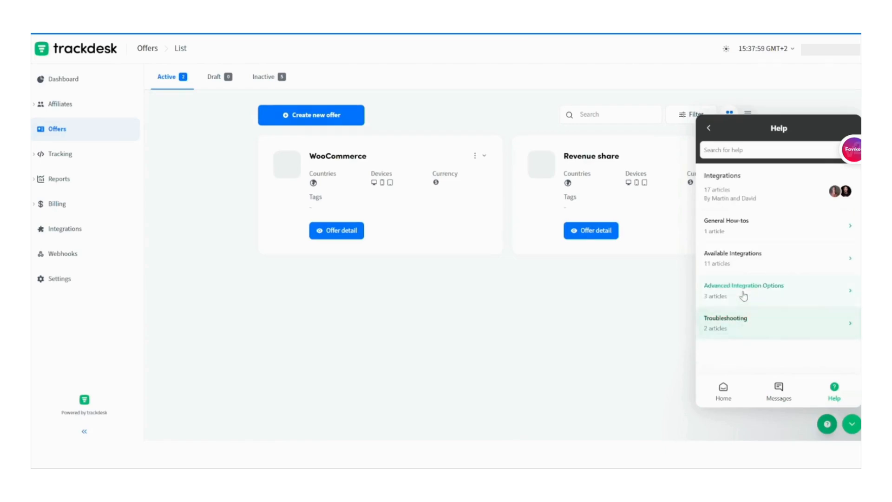
Browse the help articles on available integrations
left_click(740, 258)
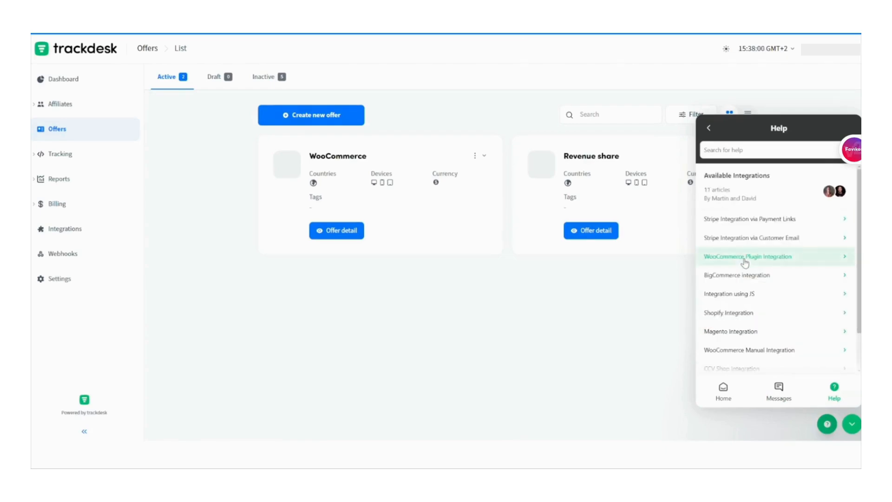
scroll(751, 265, "down", 2)
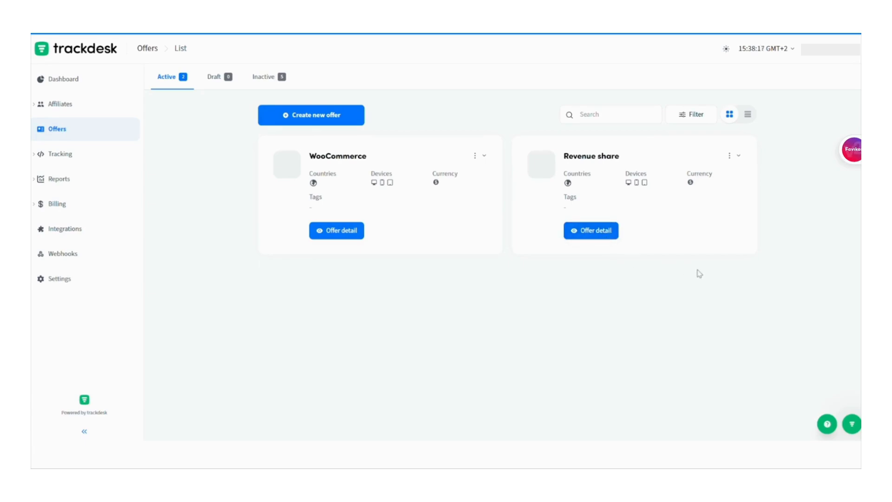
Open the Revenue share offer and examine its editable general settings, from status and description to thumbnail, tags and targeting
left_click(591, 230)
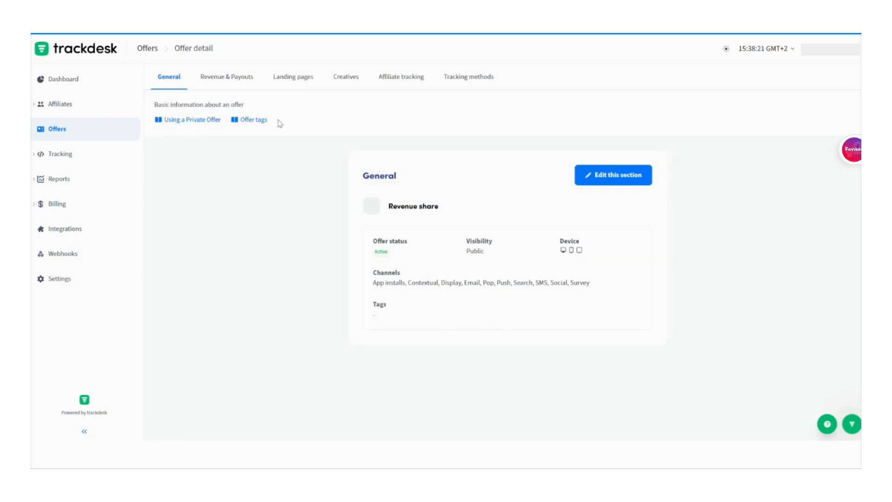
left_click(594, 182)
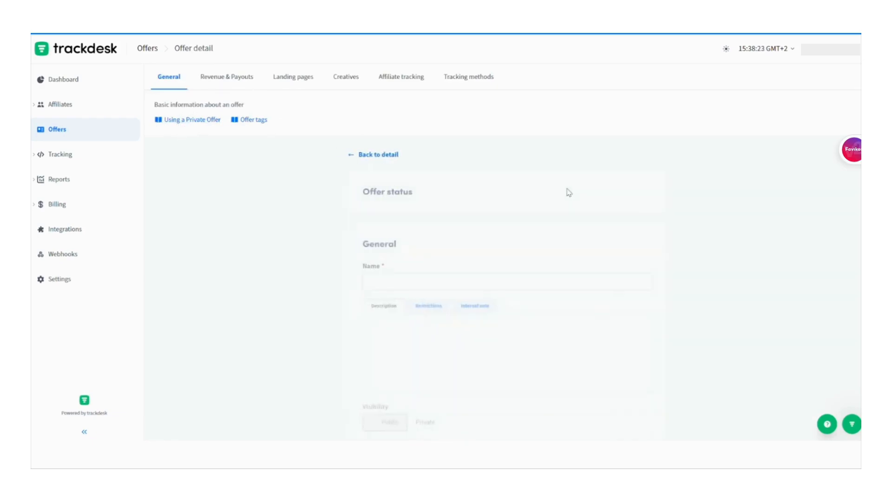
scroll(355, 279, "down", 2)
mouse_move(488, 215)
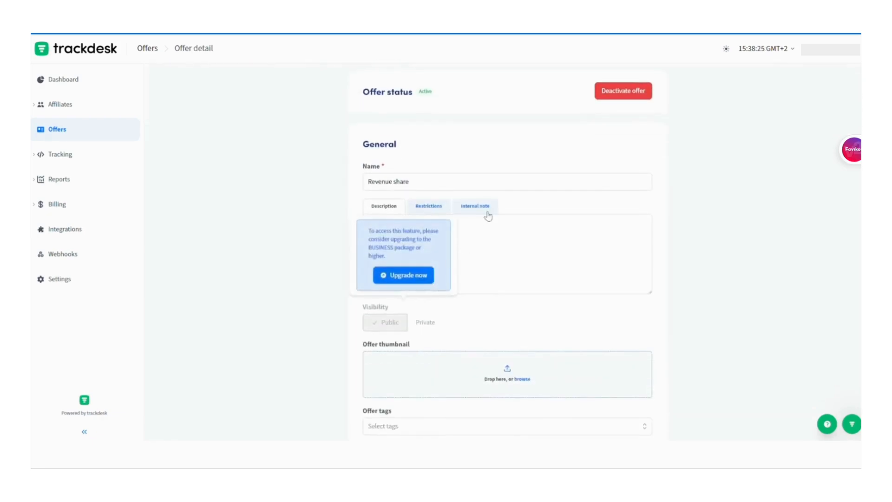
scroll(289, 259, "down", 3)
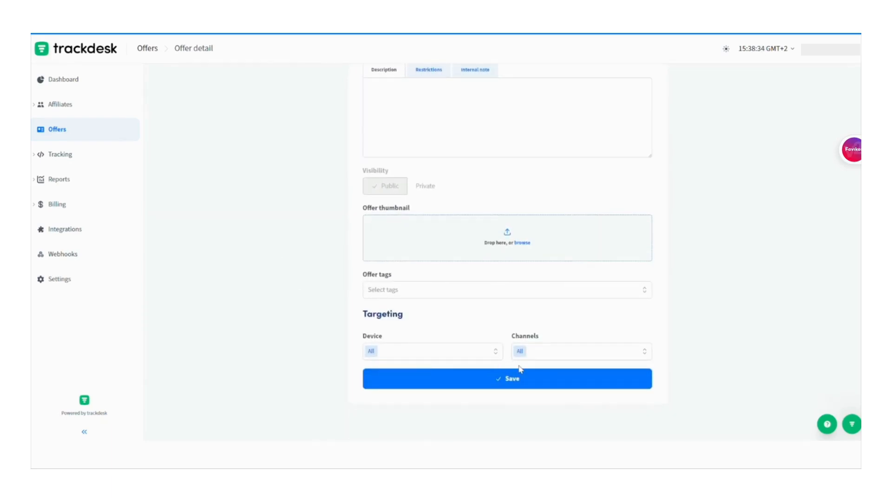
scroll(239, 124, "up", 5)
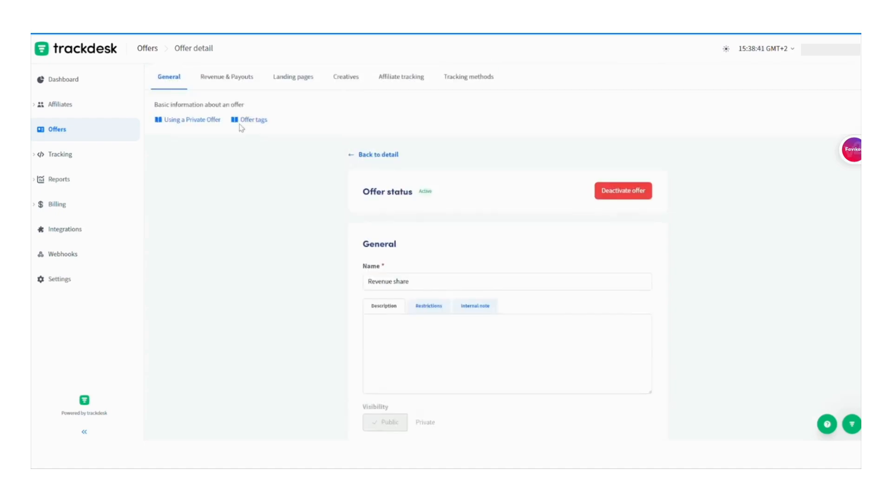
Review the offer's revenue and payout settings, including tiers, conversion types and pricing
left_click(229, 82)
scroll(388, 263, "down", 1)
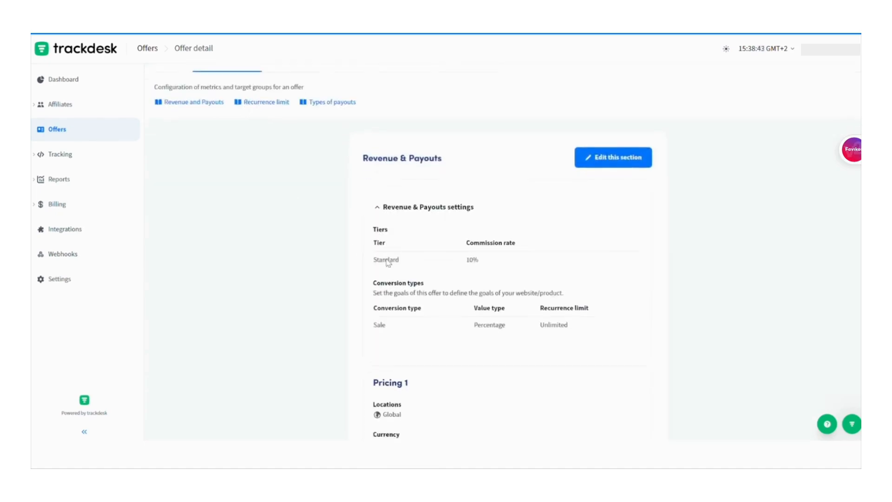
scroll(388, 263, "down", 1)
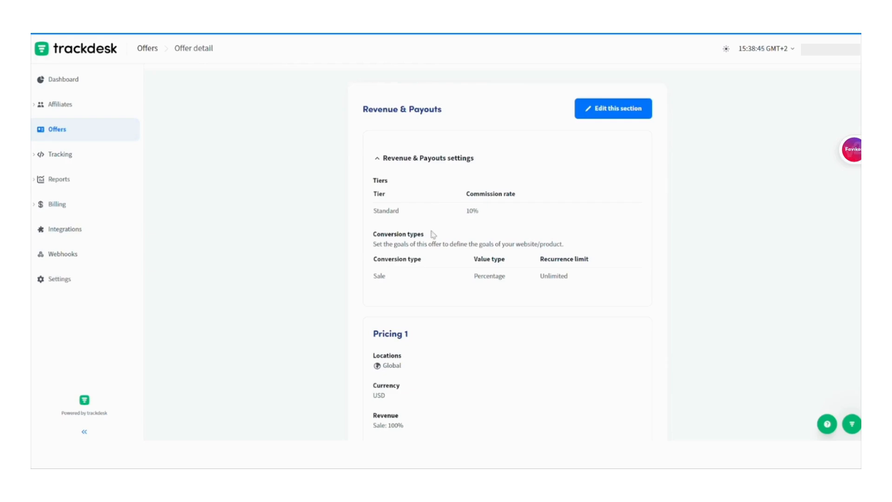
scroll(531, 299, "down", 1)
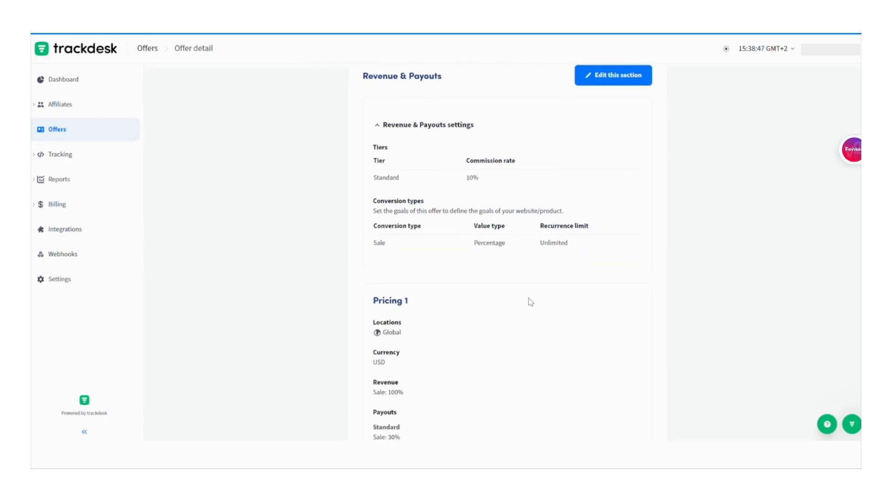
Check the offer's landing pages and their editing options, and return to the landing page detail
left_click(295, 79)
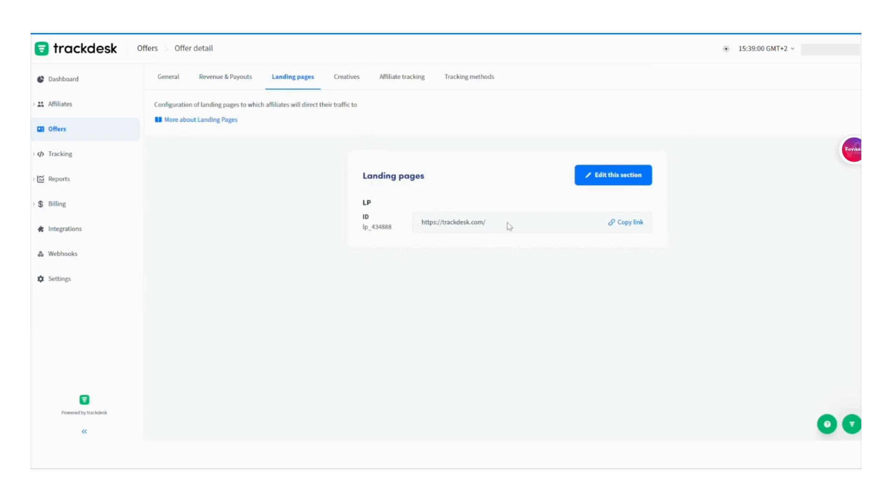
left_click(633, 182)
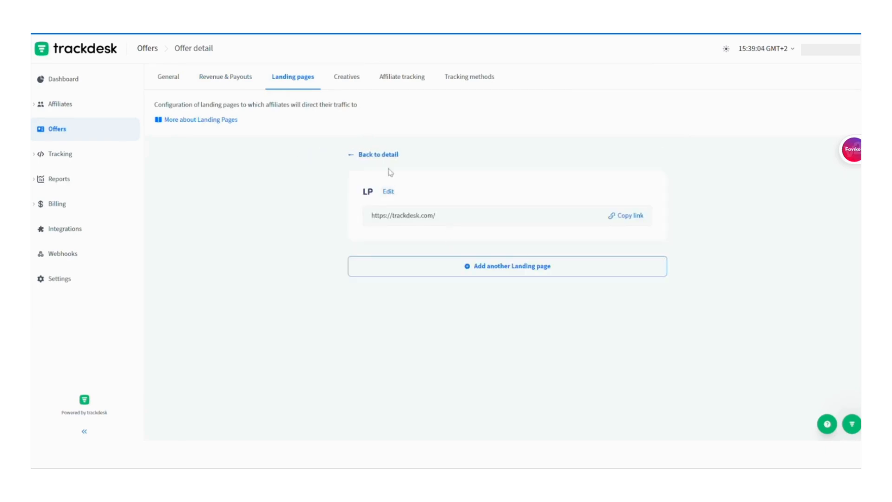
left_click(378, 155)
Look at the types of creative that can be added to the offer
left_click(347, 79)
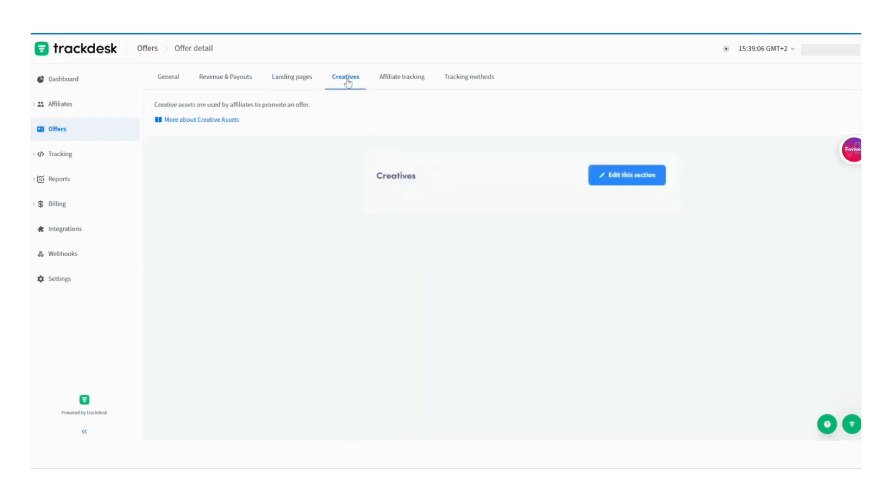
left_click(596, 181)
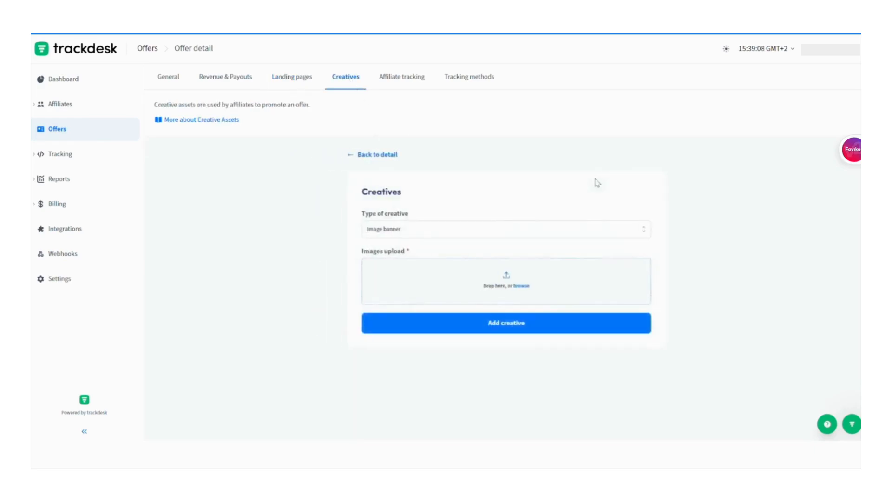
left_click(439, 231)
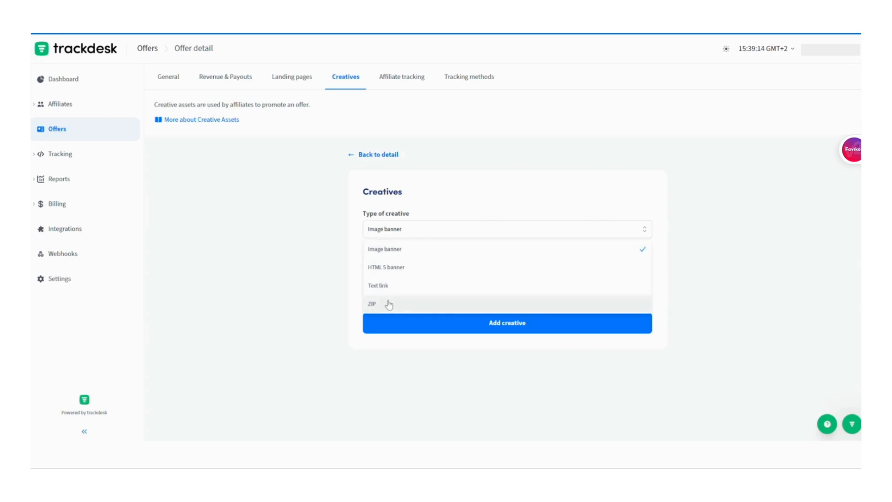
Examine the affiliate tracking link generated for test-affiliate and the LP landing page, highlighting its full URL
left_click(403, 78)
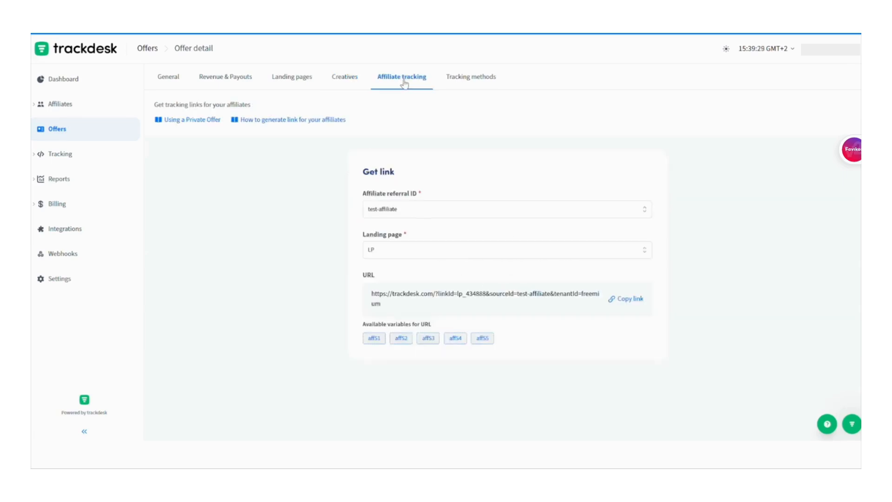
left_click(398, 253)
left_click(333, 260)
left_click_drag(399, 308, 371, 294)
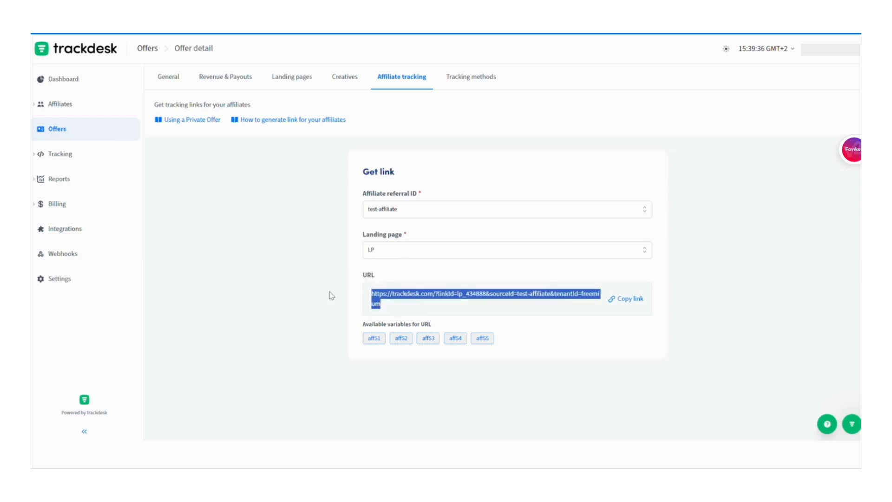
Look at the tracking methods available for the offer
left_click(476, 82)
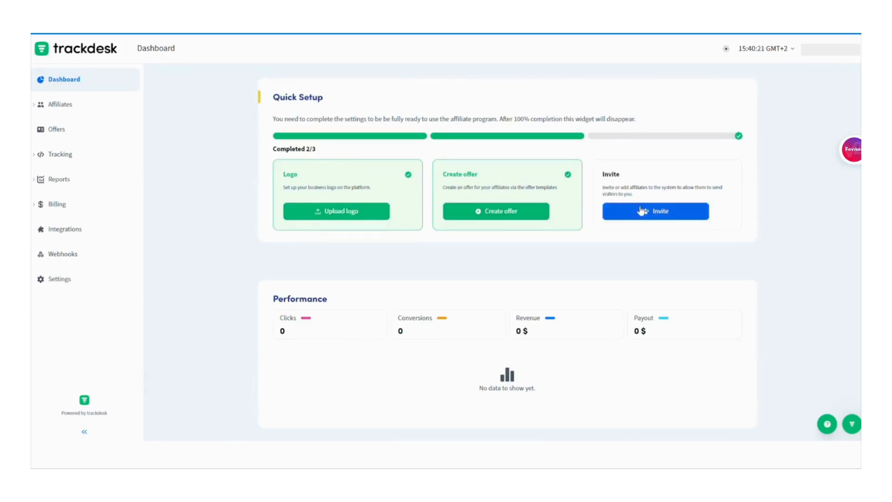
Review the form for adding an affiliate, including its status options and referral ID, and leave it without adding one
left_click(700, 214)
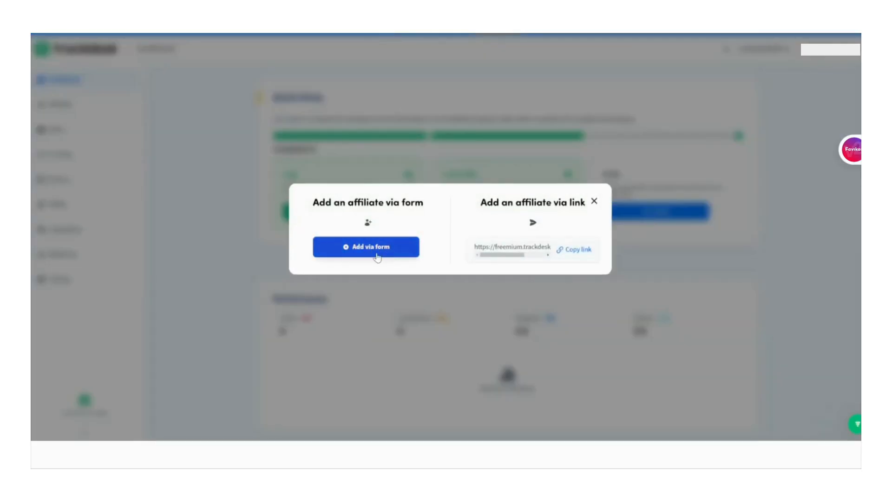
left_click(374, 255)
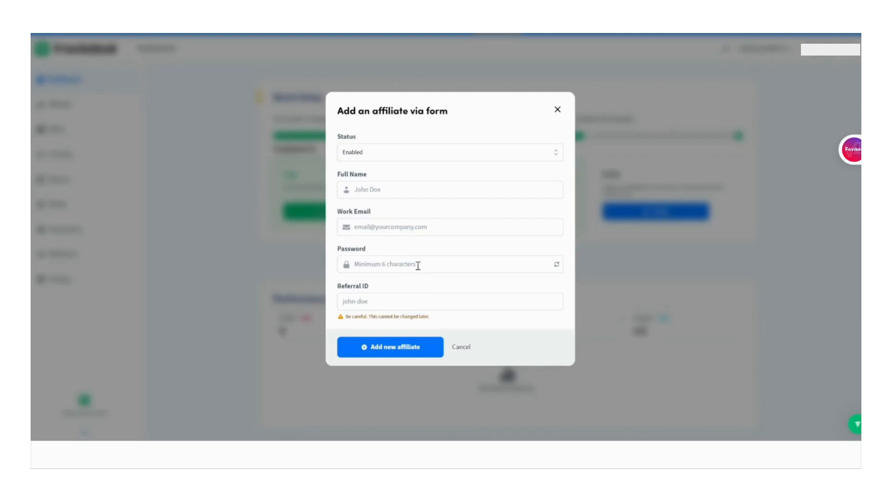
left_click(372, 153)
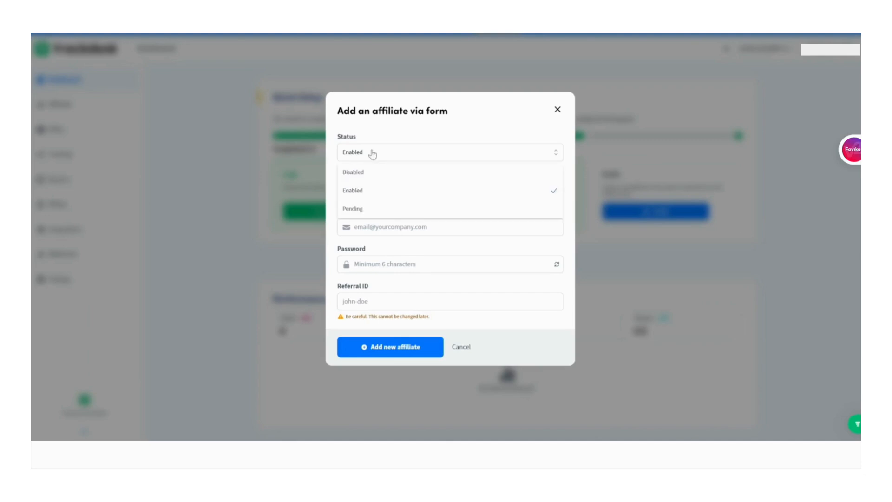
left_click(372, 154)
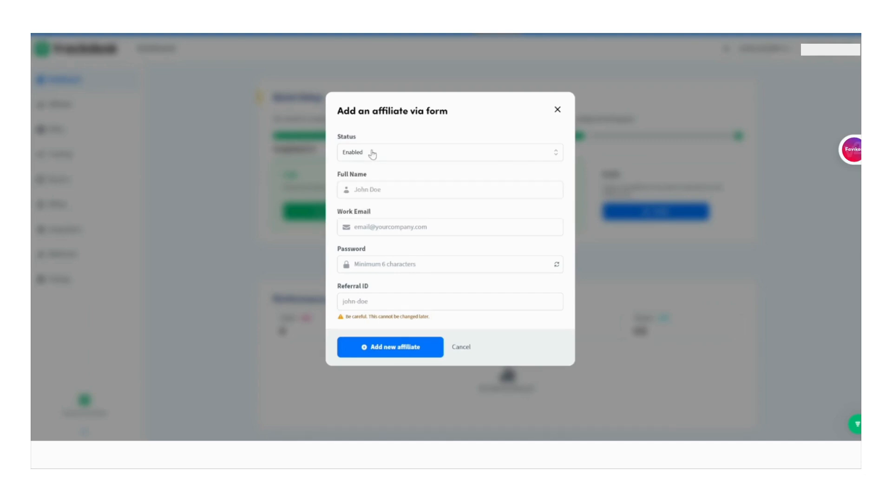
left_click(372, 304)
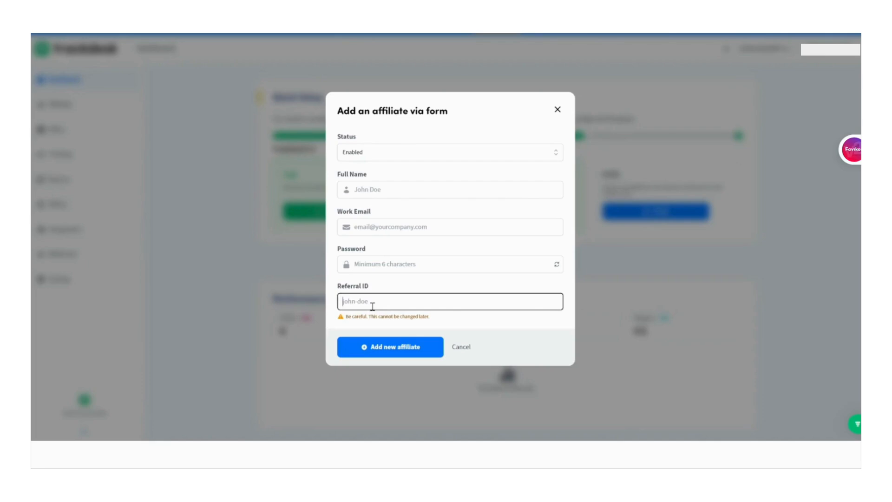
left_click(334, 300)
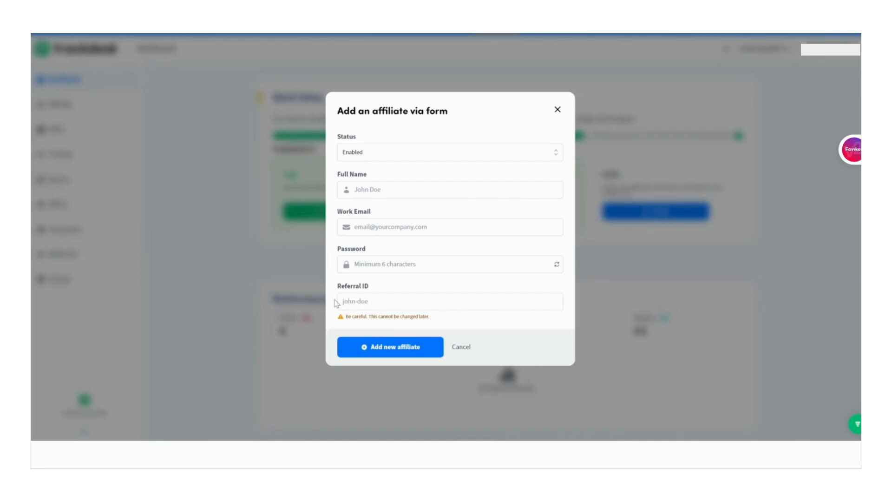
left_click(460, 349)
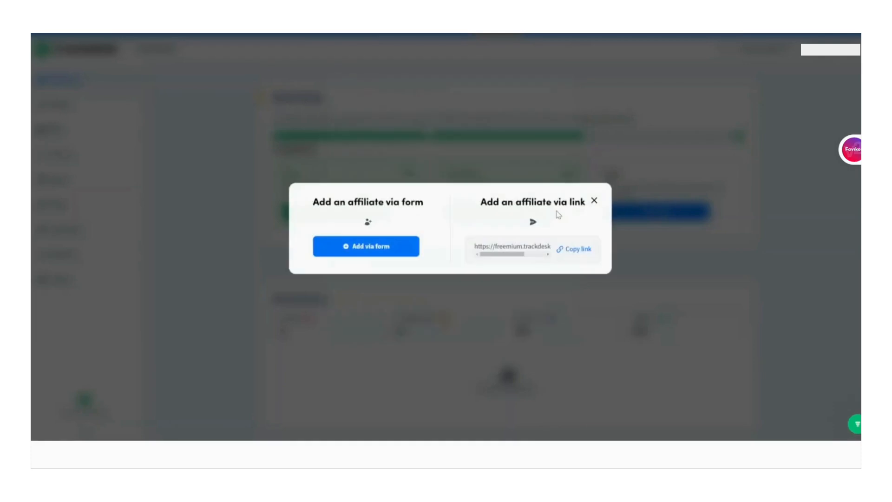
Copy the affiliate invitation link and view its sign-up page, highlighting the heading about joining the affiliate network
left_click(584, 252)
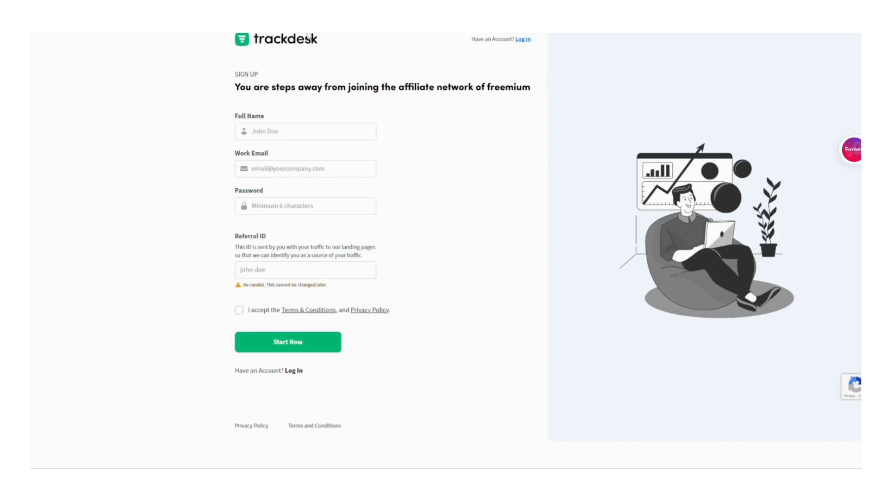
left_click_drag(231, 92, 528, 89)
left_click(494, 140)
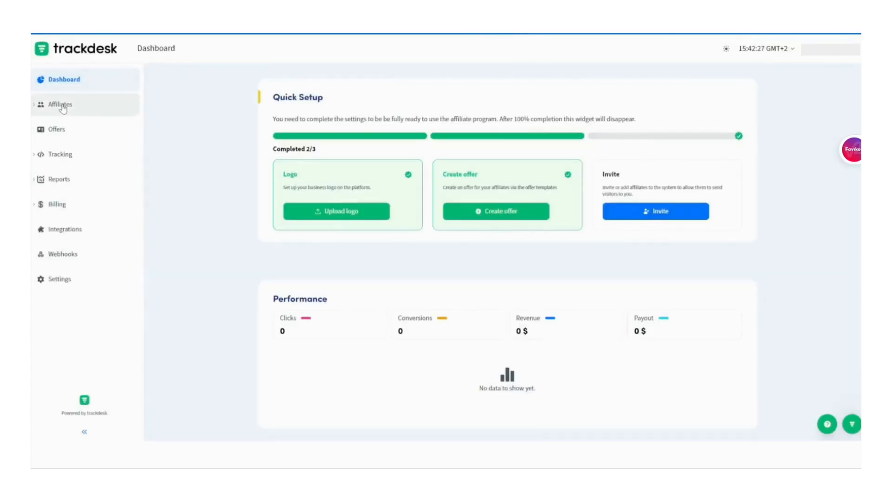
Review the test affiliate's details in the affiliate list, including billing details, payment methods, admin notes and registration data
left_click(63, 107)
left_click(70, 128)
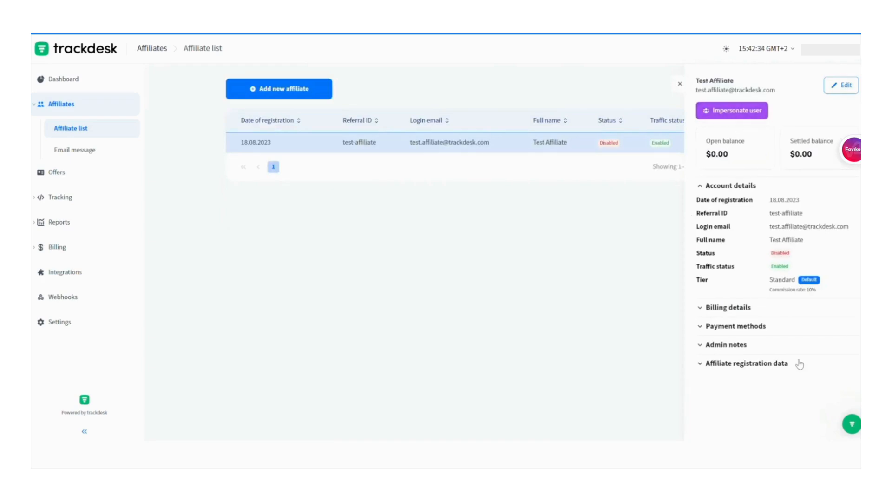
left_click(733, 310)
left_click(736, 245)
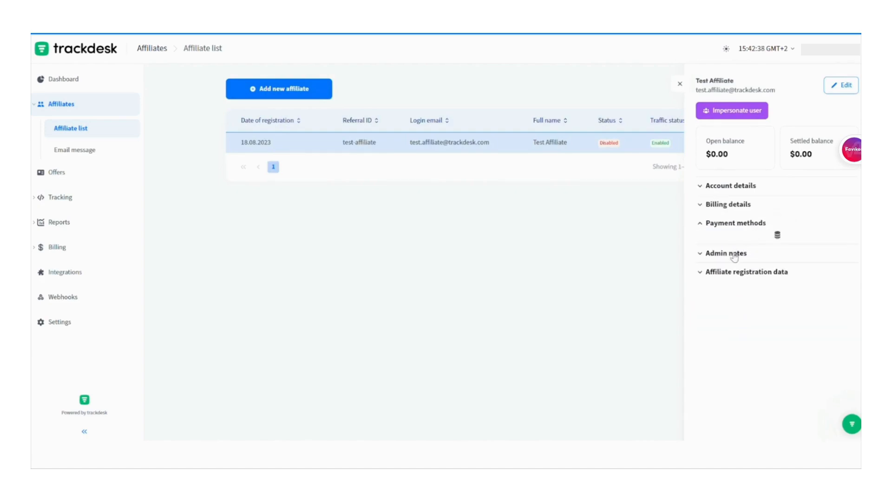
left_click(734, 264)
left_click(735, 280)
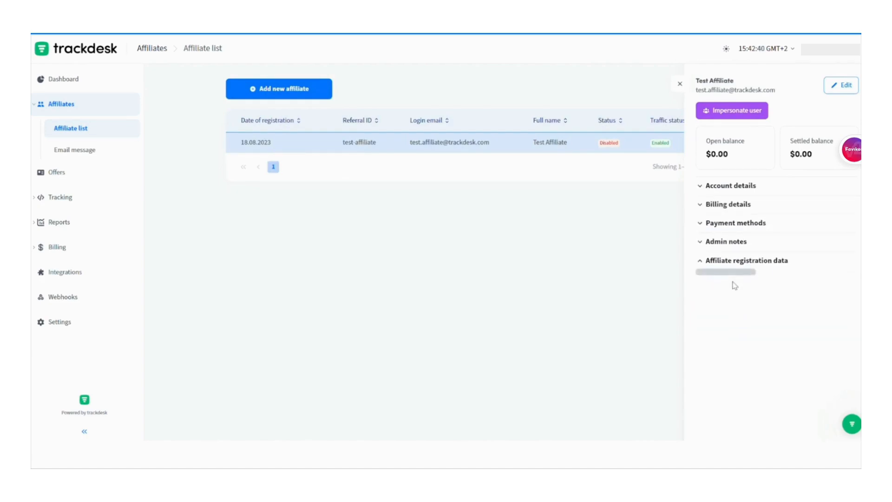
Check the editable status and traffic status options in the test affiliate's account details, and leave editing without saving
left_click(842, 85)
left_click(727, 178)
left_click(728, 179)
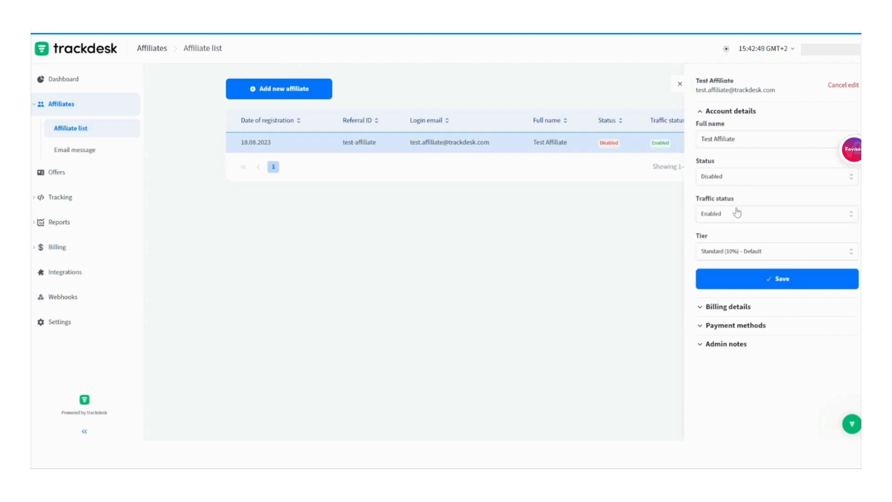
left_click(737, 214)
left_click(736, 214)
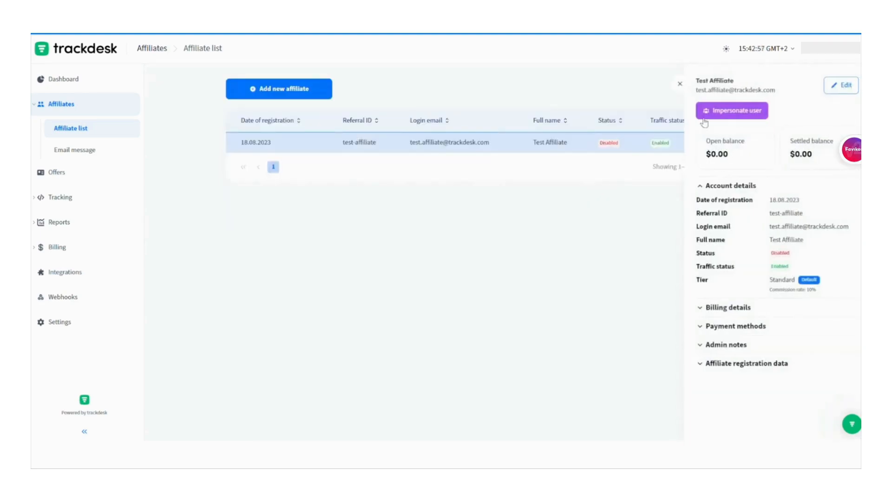
Impersonate the test affiliate, and start adding a new payment method in the payment method settings
left_click(704, 118)
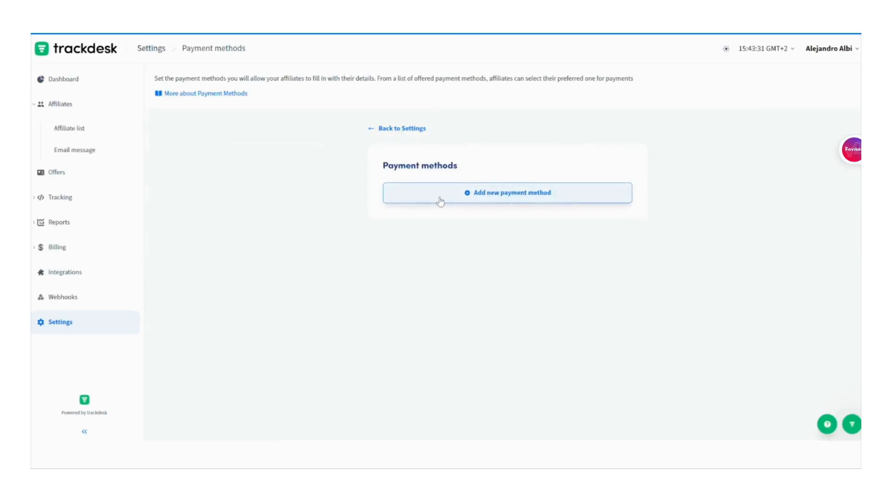
left_click(439, 195)
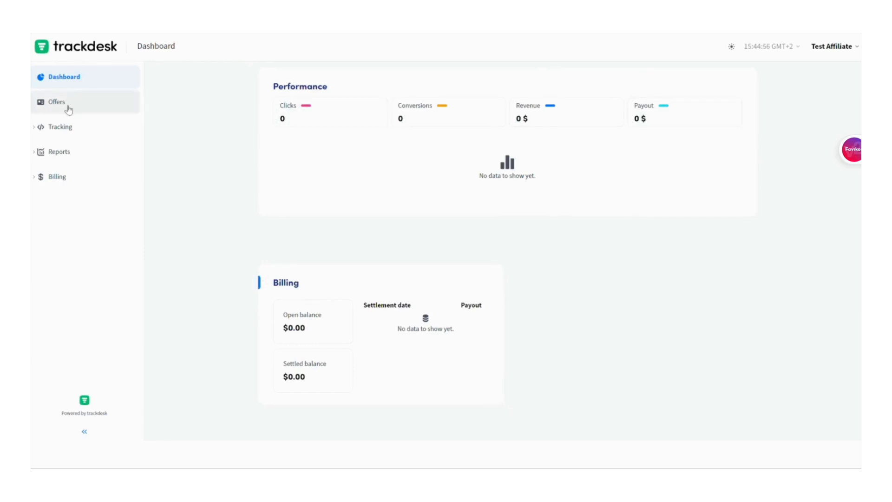
In the test affiliate's account, review the Revenue share offer's general details, revenue and payouts, and affiliate tracking link
left_click(52, 106)
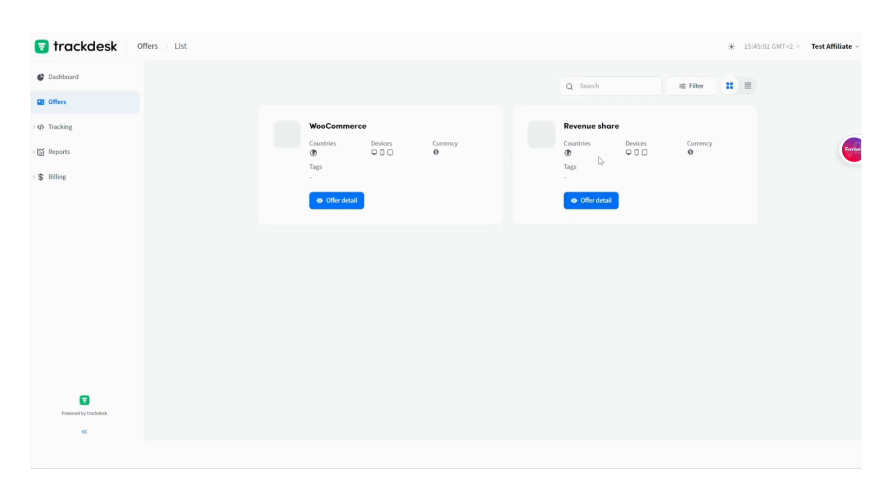
left_click(600, 207)
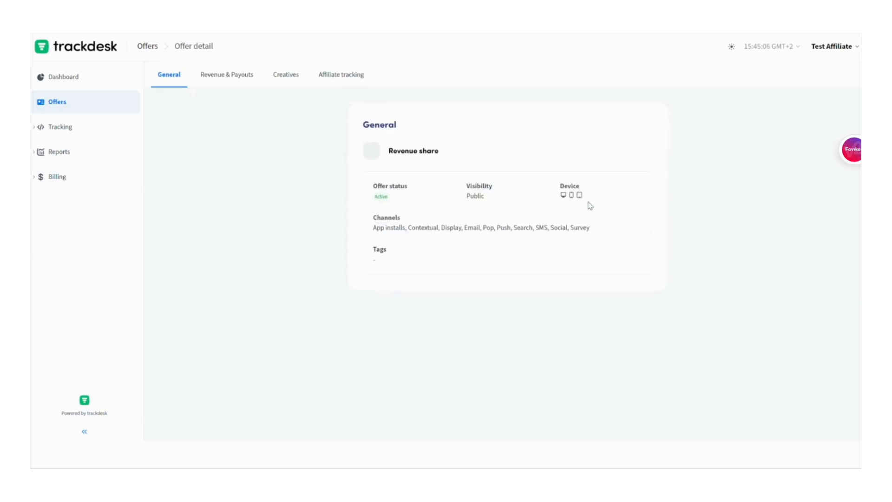
left_click(217, 79)
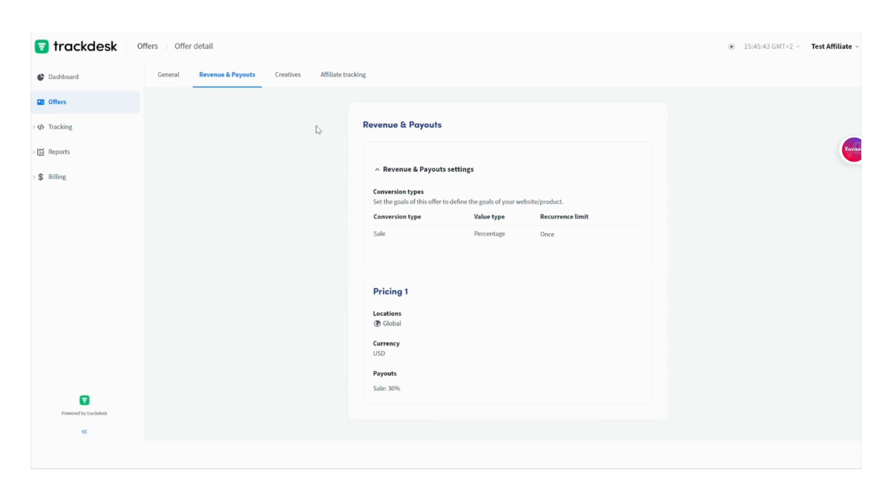
left_click(331, 79)
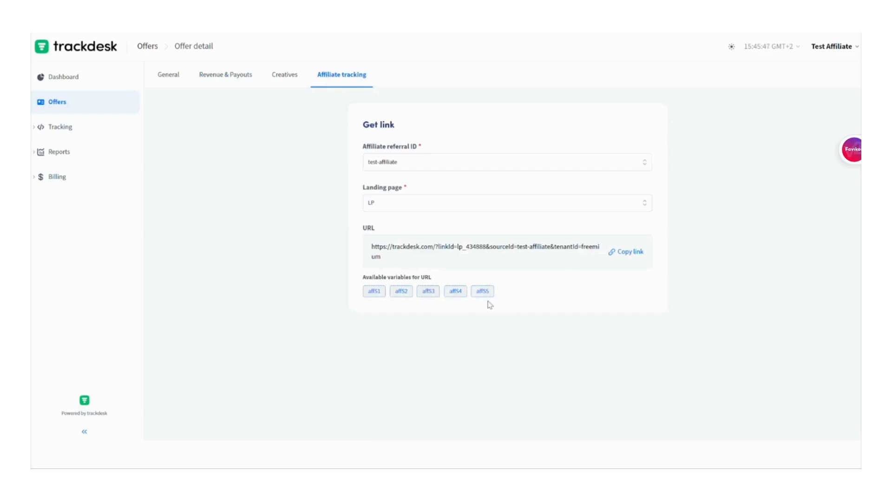
left_click(378, 252)
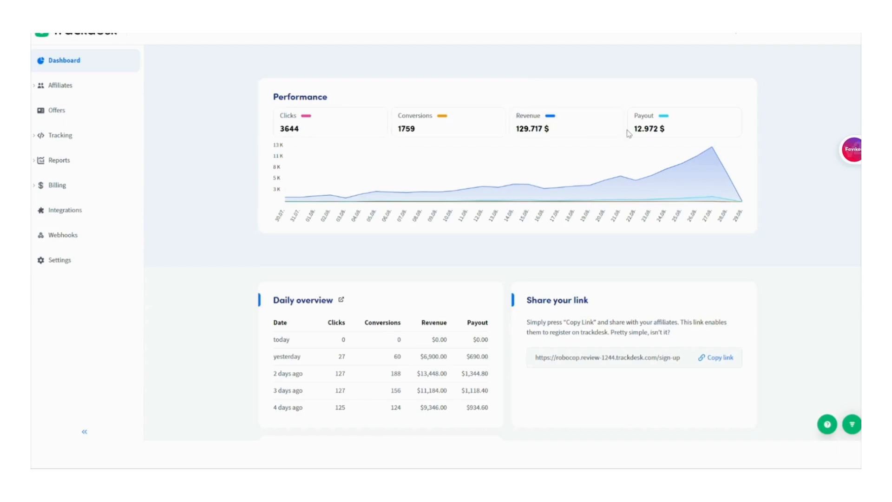
Limit the dashboard's performance chart to clicks and conversions, and review the daily overview and new affiliate sign-ups
left_click(657, 132)
left_click(604, 131)
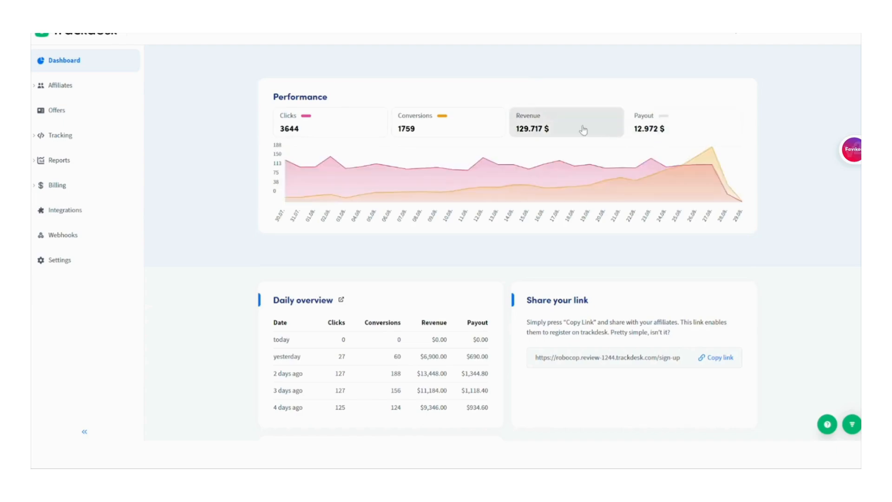
left_click(369, 128)
left_click(369, 128)
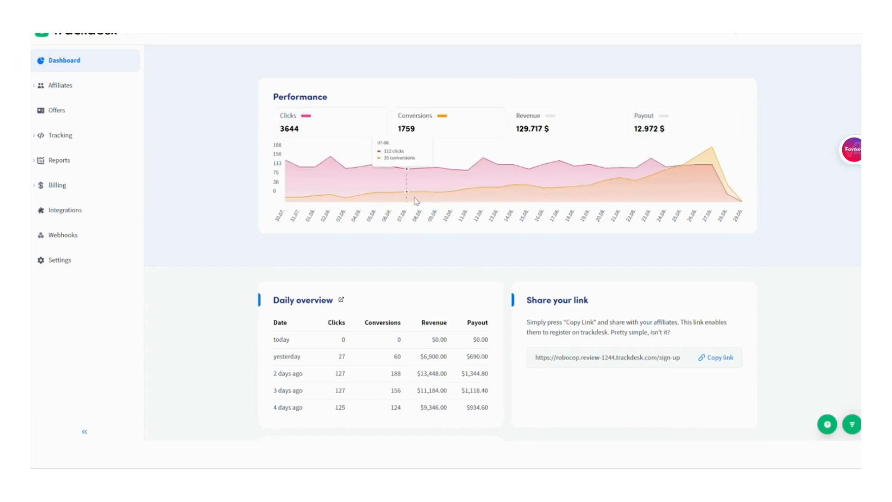
scroll(462, 239, "down", 4)
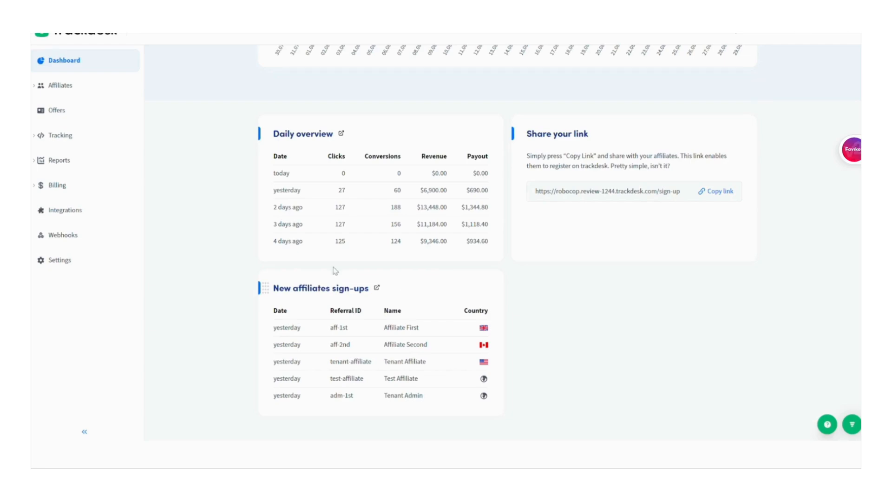
Look through the daily, country, landing page, affiliate and offer overview reports
left_click(68, 162)
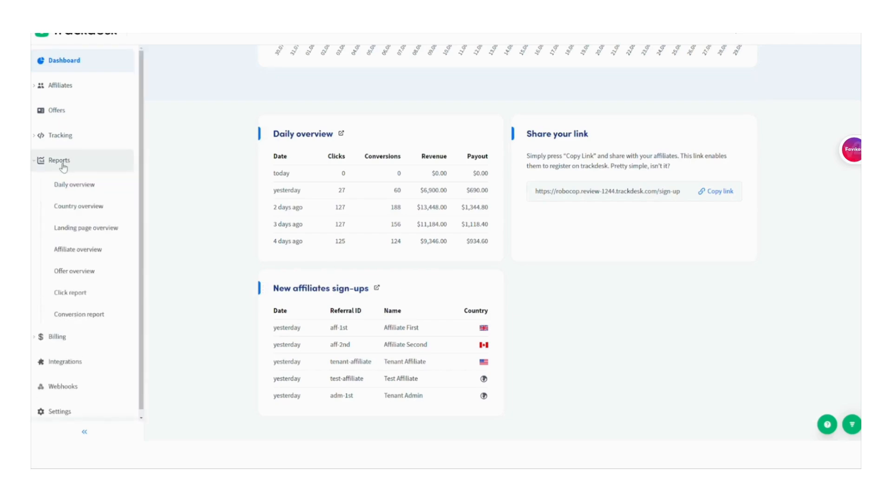
left_click(65, 166)
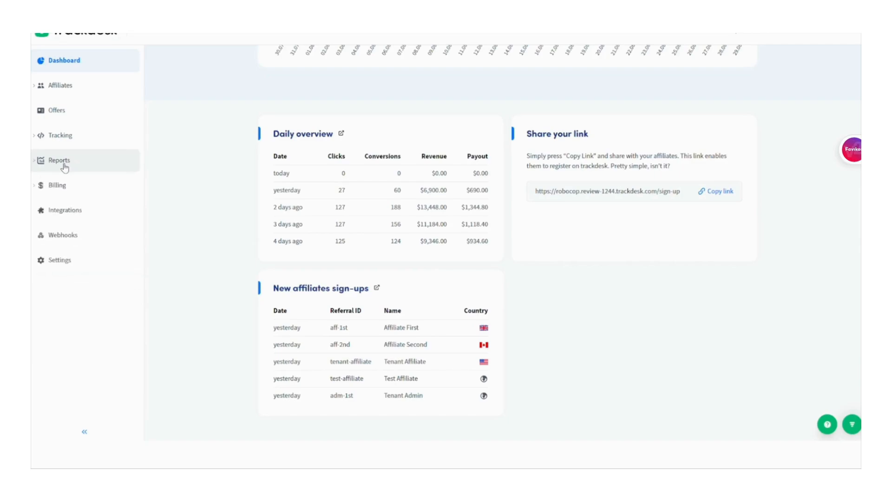
left_click(65, 166)
left_click(70, 185)
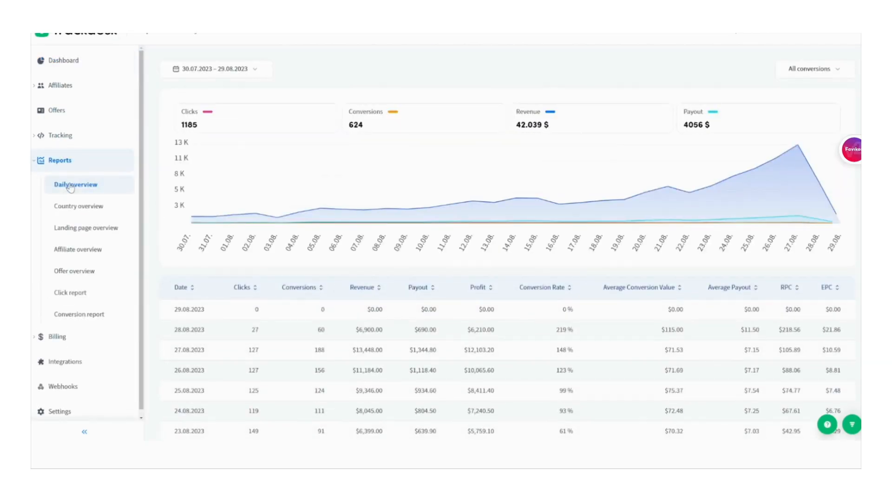
left_click(79, 206)
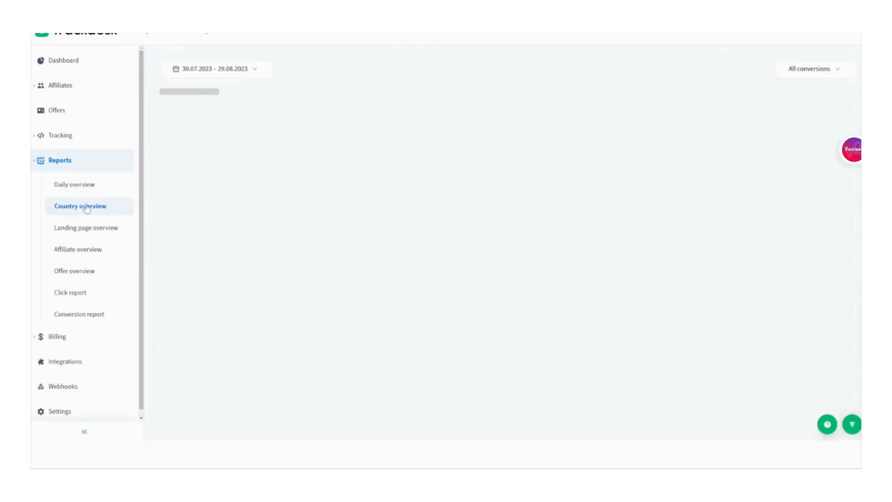
left_click(88, 228)
scroll(267, 242, "down", 3)
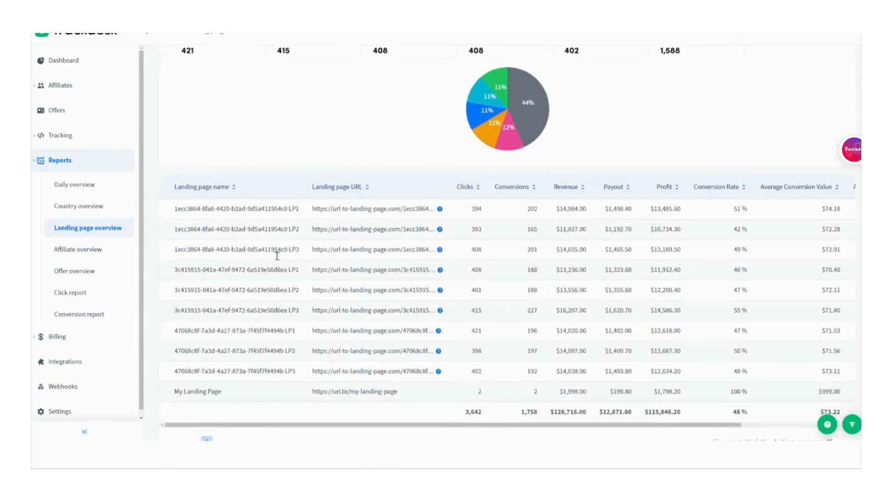
left_click(77, 249)
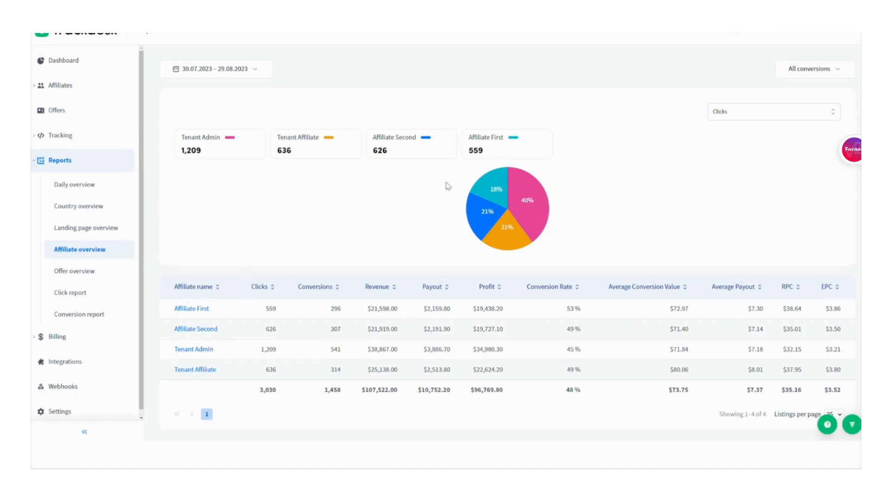
left_click(76, 271)
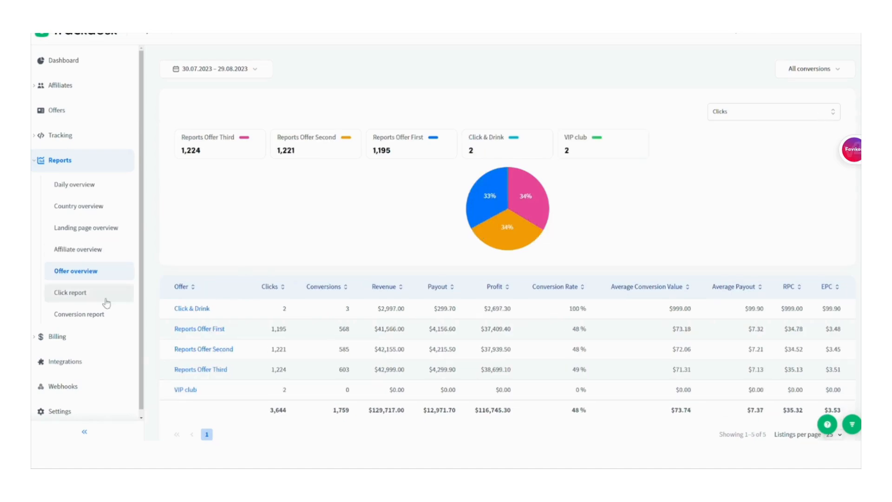
Set the click report's date range to the previous month, and open the conversion report
left_click(77, 294)
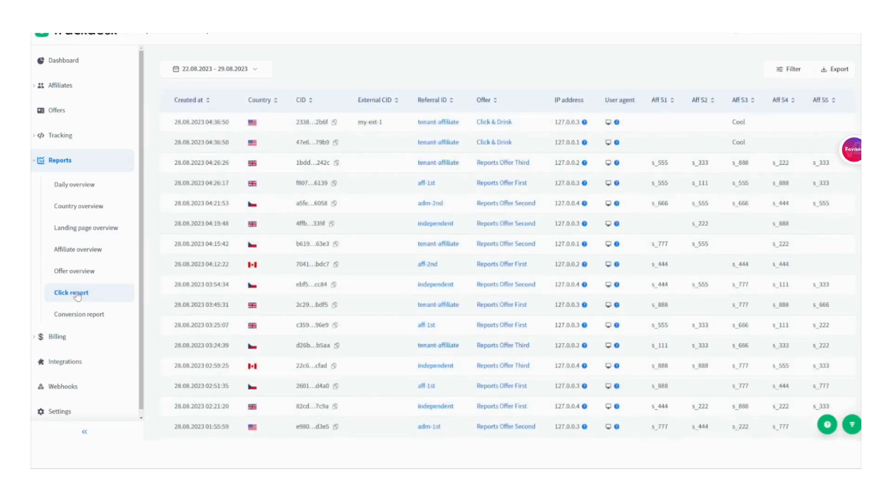
left_click(254, 71)
left_click(428, 176)
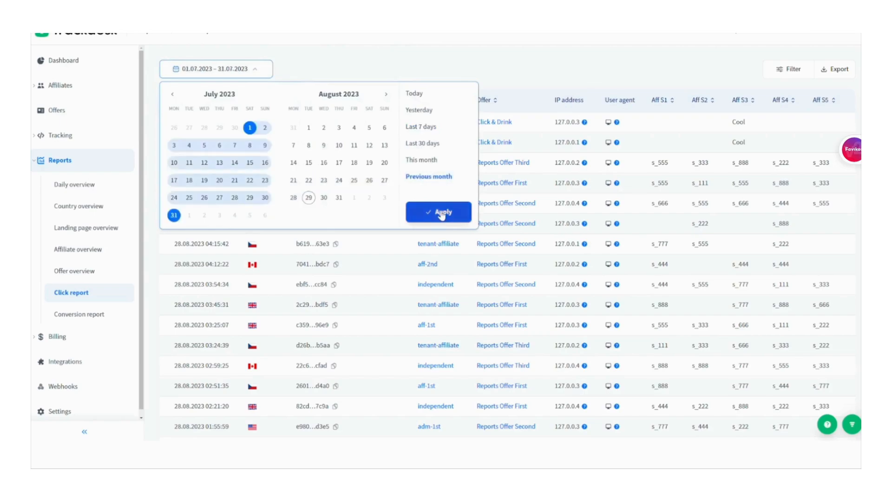
left_click(439, 211)
left_click(79, 314)
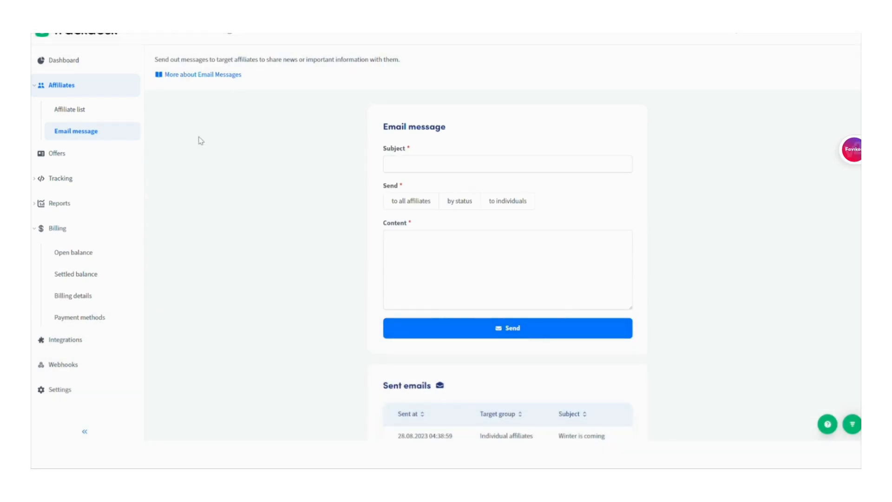
Examine the affiliate email message form with individual affiliates as recipients, including the selectable affiliates and the sent emails
scroll(200, 140, "down", 3)
scroll(273, 206, "up", 1)
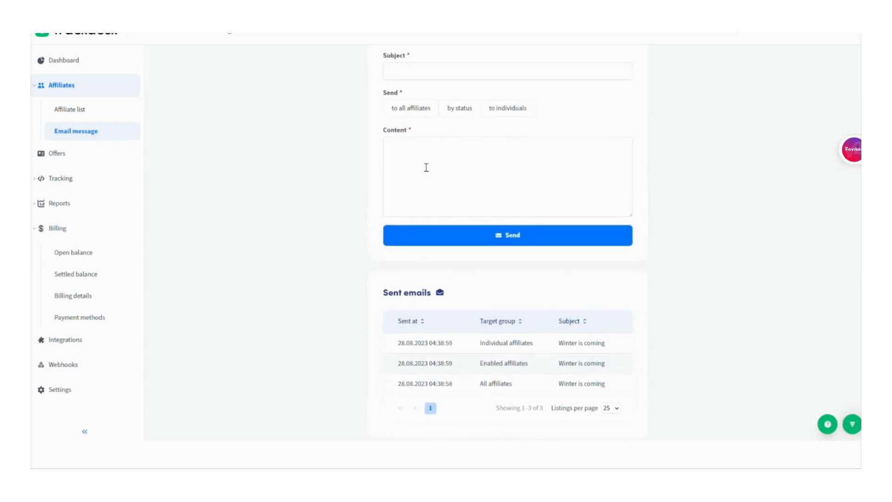
left_click(506, 116)
left_click(466, 148)
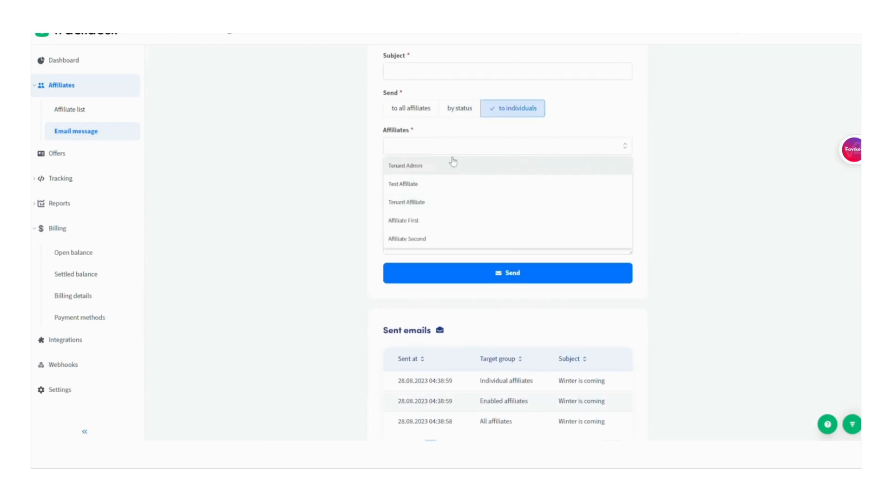
left_click(206, 63)
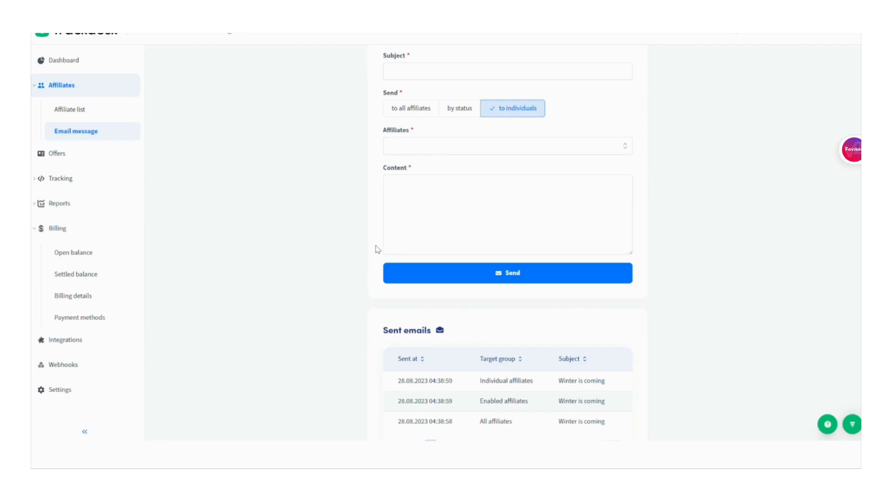
scroll(377, 250, "down", 2)
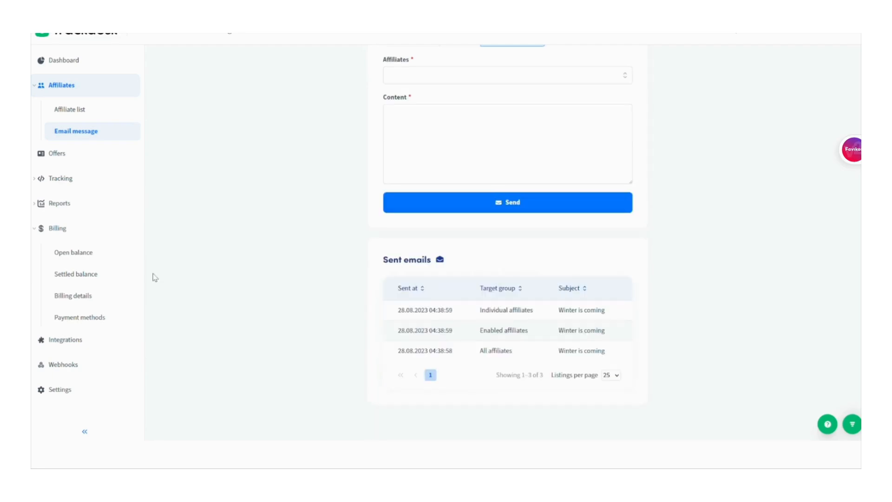
View the affiliates' open balances in billing
left_click(75, 253)
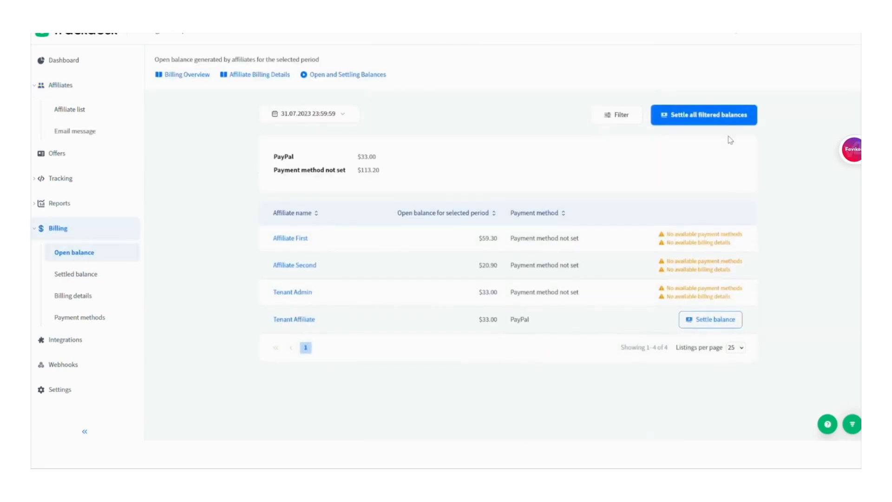